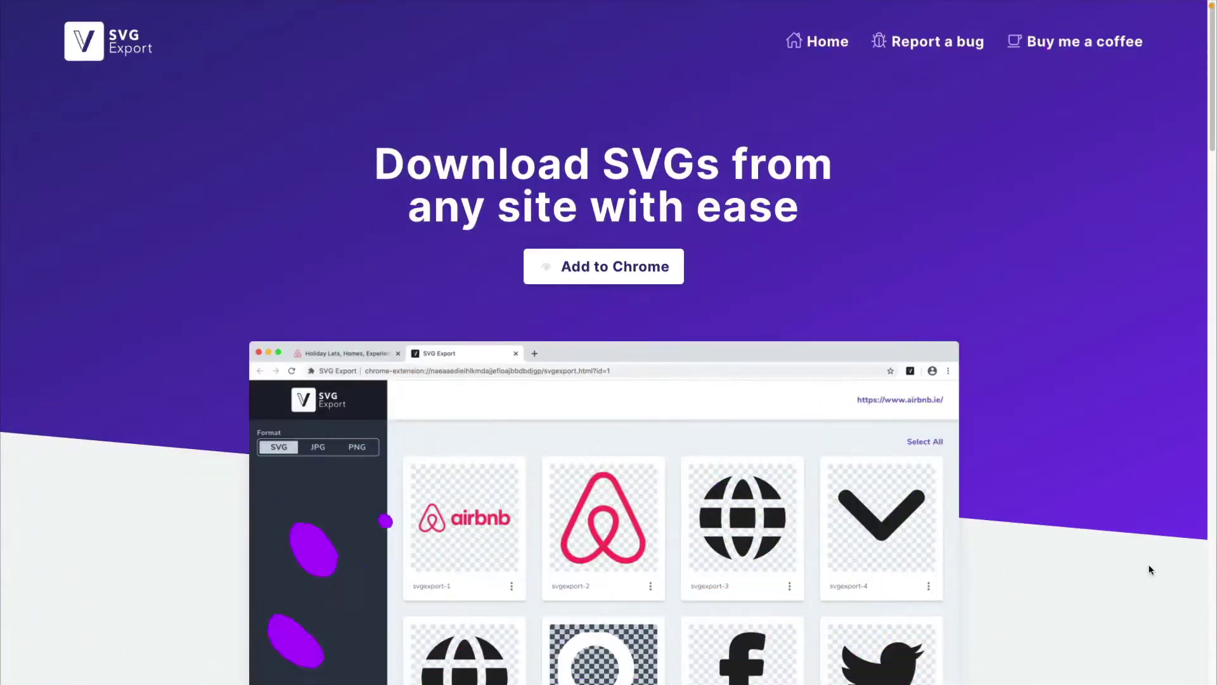
{"action": "scroll", "coordinate": [1150, 569], "scroll_direction": "down", "scroll_amount": 10}
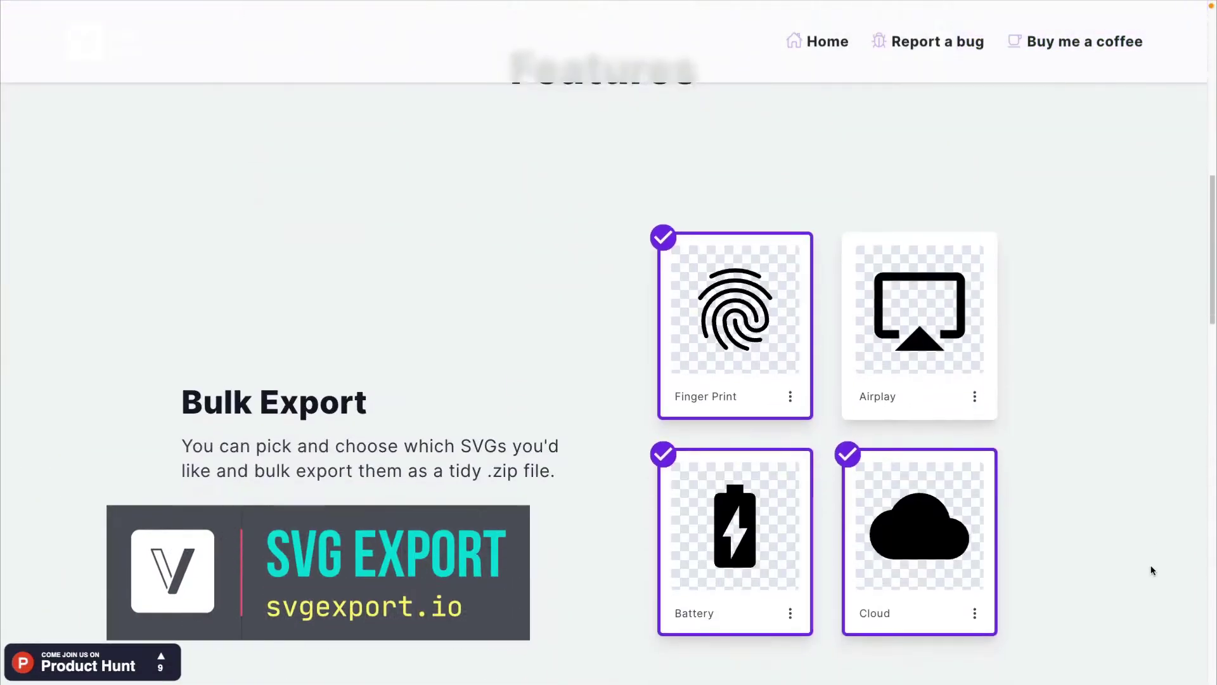
{"action": "scroll", "coordinate": [1156, 568], "scroll_direction": "down", "scroll_amount": 4}
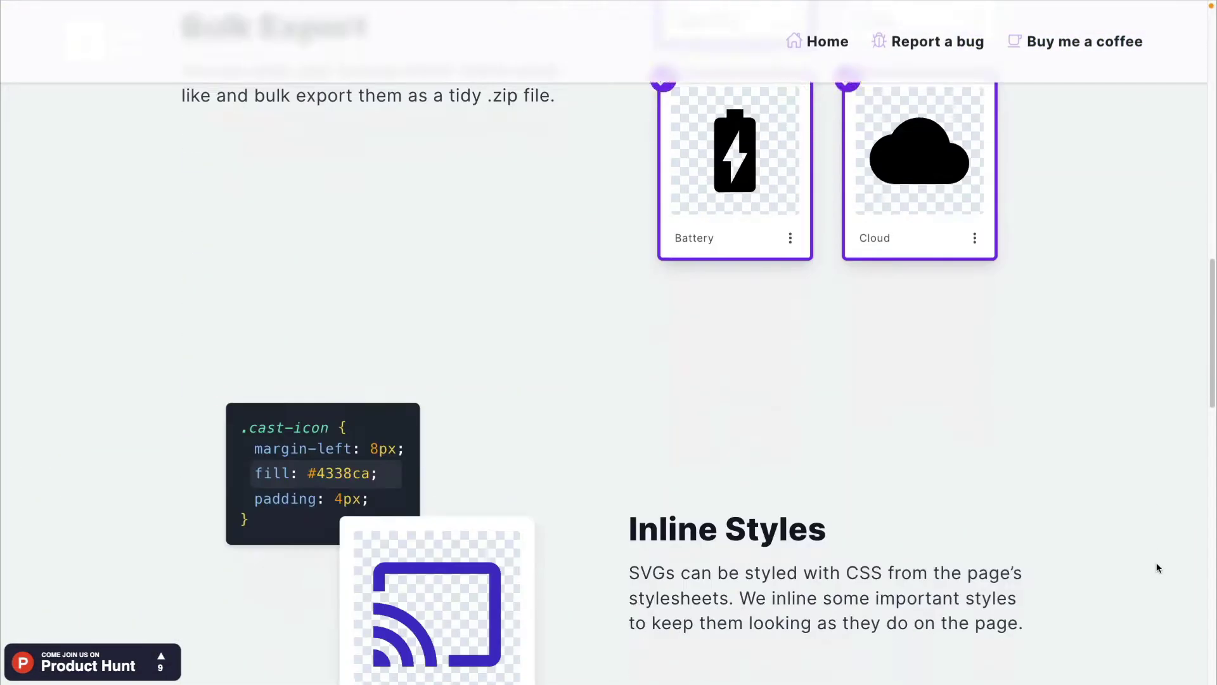
{"action": "scroll", "coordinate": [1157, 568], "scroll_direction": "down", "scroll_amount": 3}
{"action": "scroll", "coordinate": [1158, 568], "scroll_direction": "down", "scroll_amount": 2}
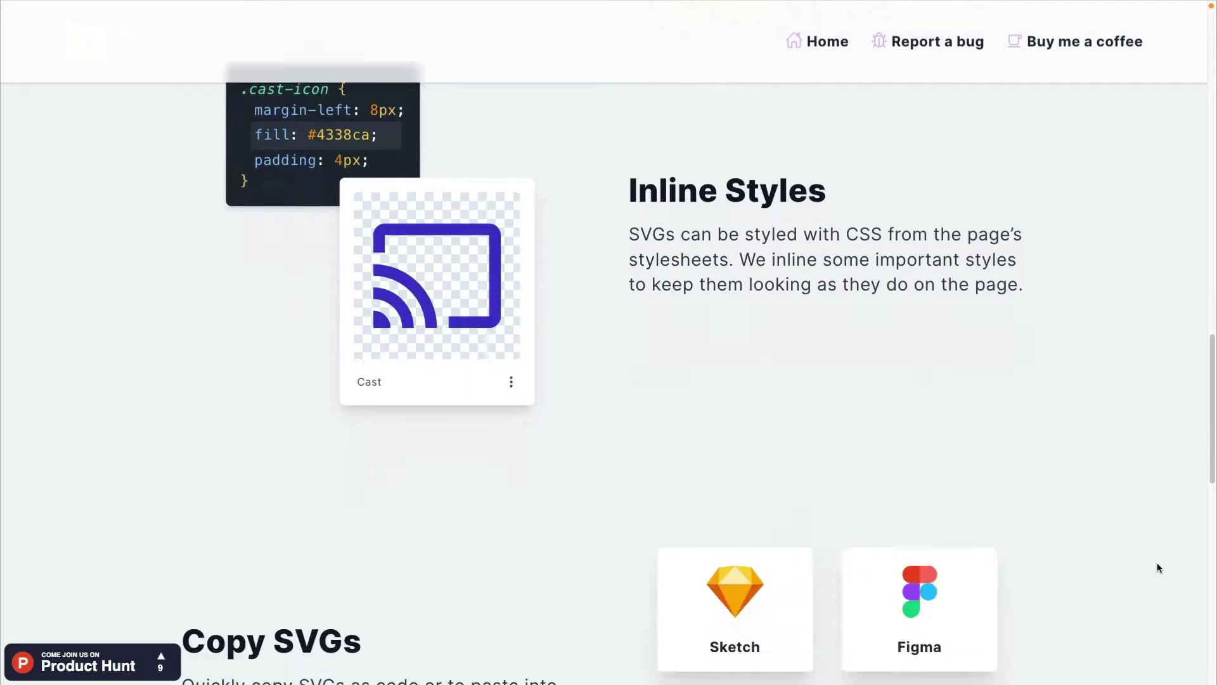
{"action": "scroll", "coordinate": [1157, 567], "scroll_direction": "down", "scroll_amount": 3}
{"action": "scroll", "coordinate": [1157, 568], "scroll_direction": "down", "scroll_amount": 2}
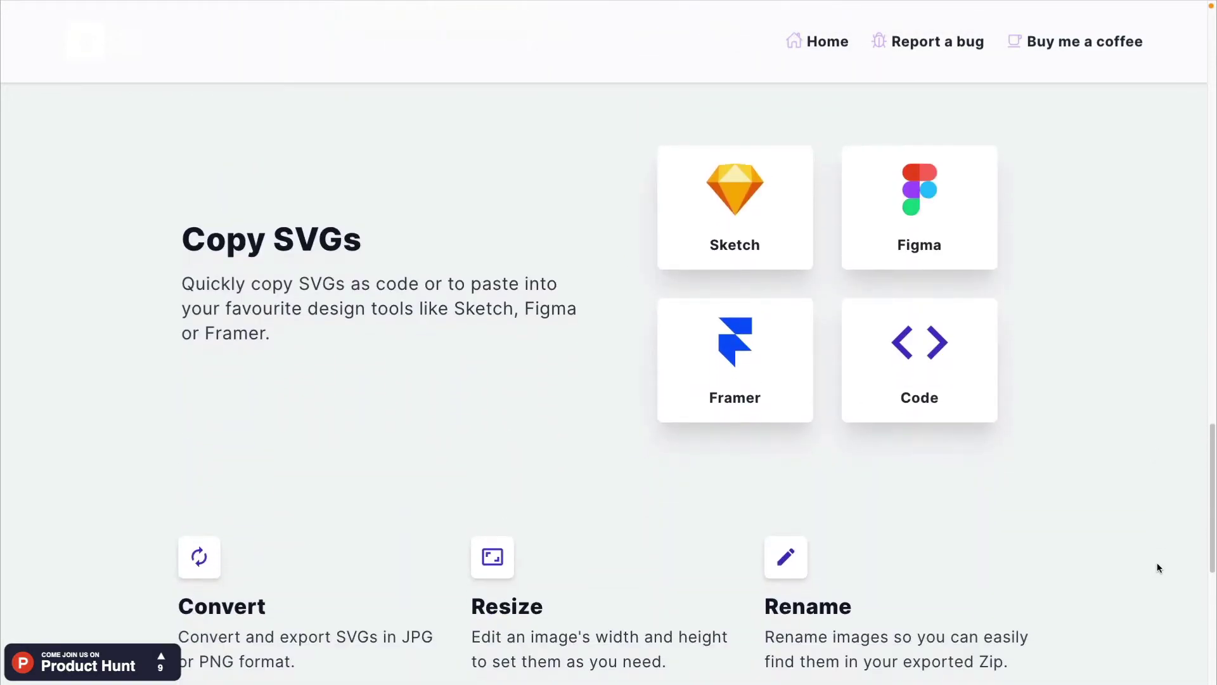
Step: Install the SVG Export extension in Chrome from the Bootstrap homepage
{"action": "key", "text": "Home"}
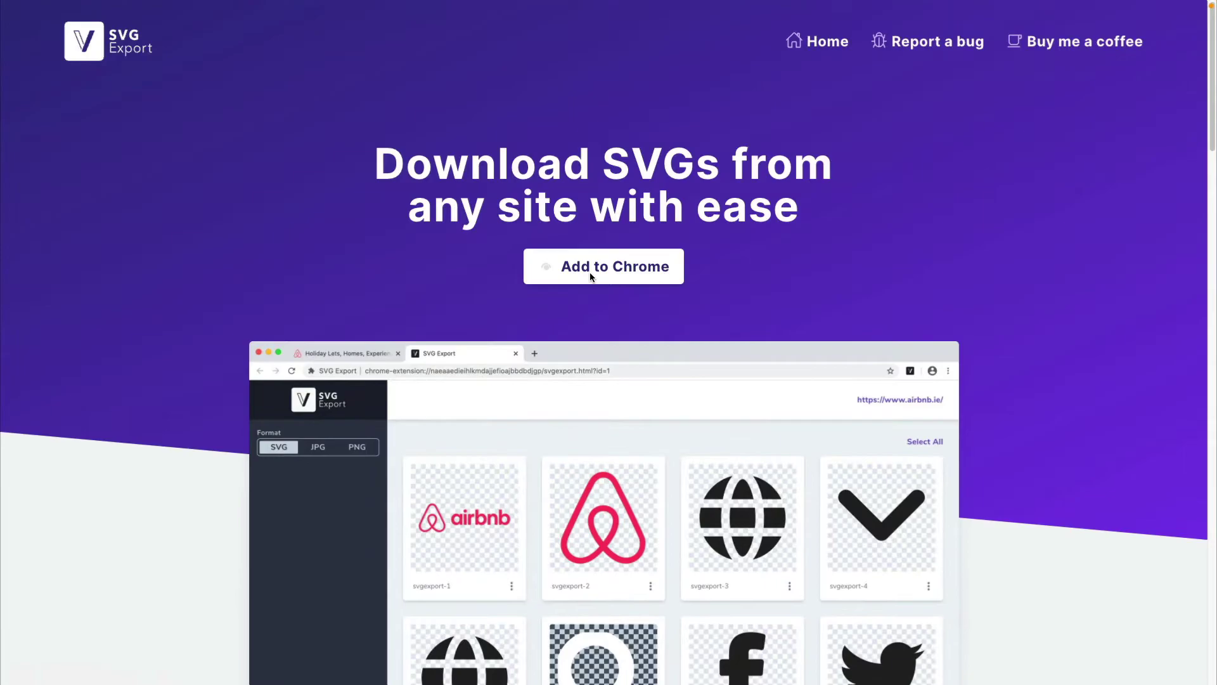
{"action": "left_click", "coordinate": [597, 267]}
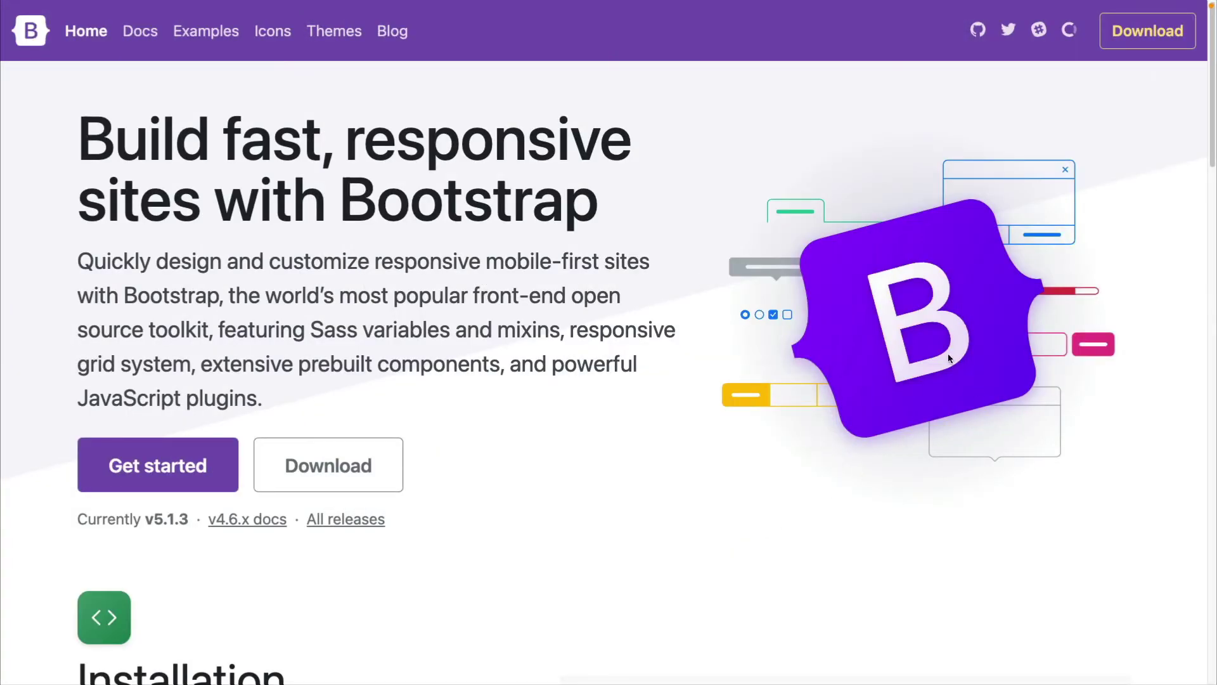
{"action": "right_click", "coordinate": [924, 346]}
{"action": "left_click", "coordinate": [942, 307]}
Step: Inspect the Bootstrap logo's SVG markup, then list the page's 13 SVGs in SVG Export
{"action": "right_click", "coordinate": [877, 350]}
{"action": "left_click", "coordinate": [926, 482]}
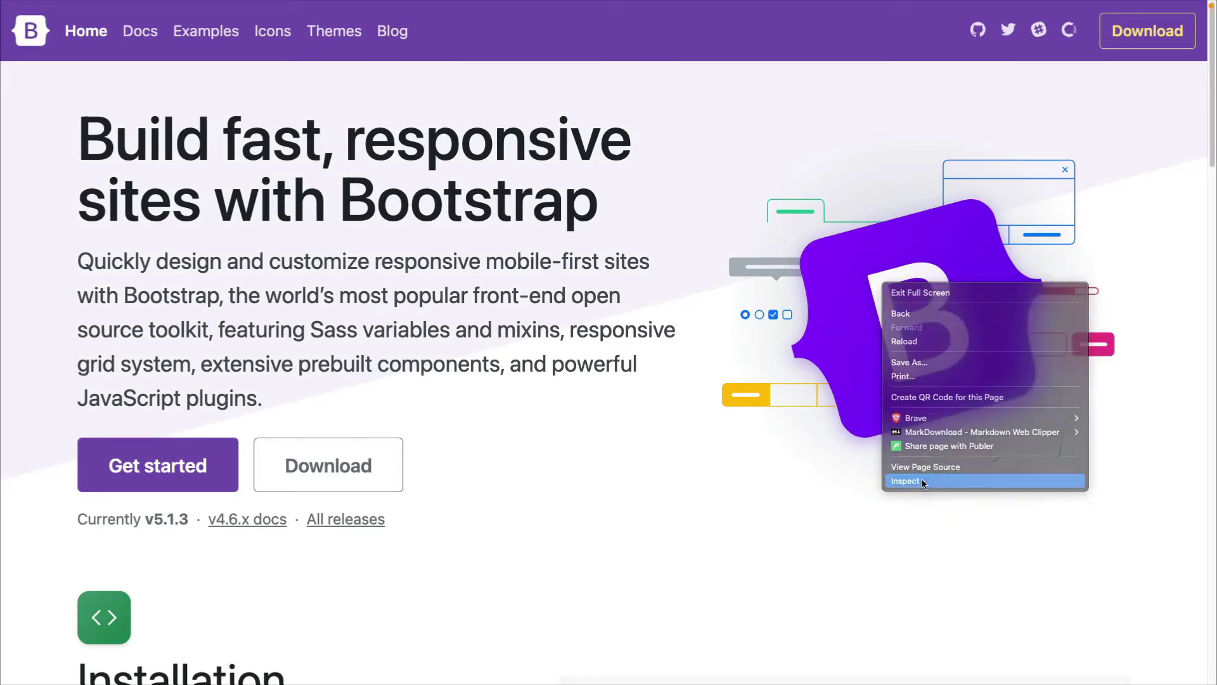
{"action": "scroll", "coordinate": [355, 475], "scroll_direction": "up", "scroll_amount": 3}
{"action": "scroll", "coordinate": [286, 457], "scroll_direction": "up", "scroll_amount": 3}
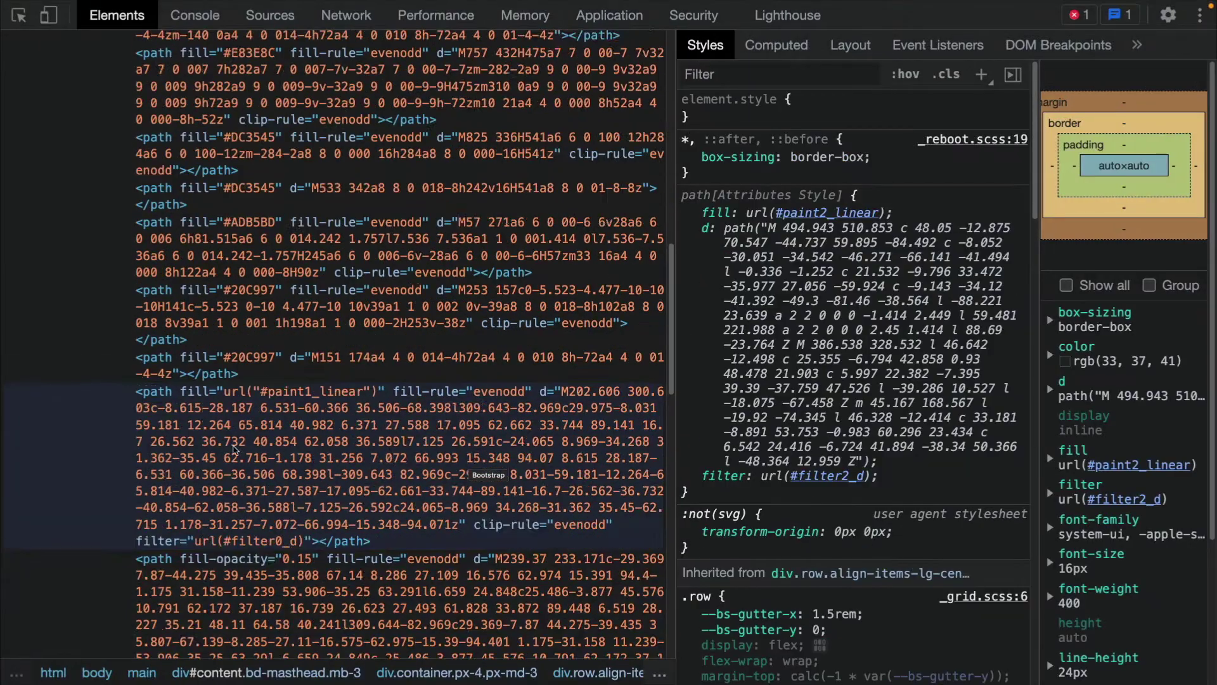
{"action": "scroll", "coordinate": [267, 447], "scroll_direction": "up", "scroll_amount": 3}
{"action": "scroll", "coordinate": [250, 440], "scroll_direction": "up", "scroll_amount": 3}
{"action": "scroll", "coordinate": [250, 441], "scroll_direction": "up", "scroll_amount": 10}
{"action": "left_click", "coordinate": [266, 306]}
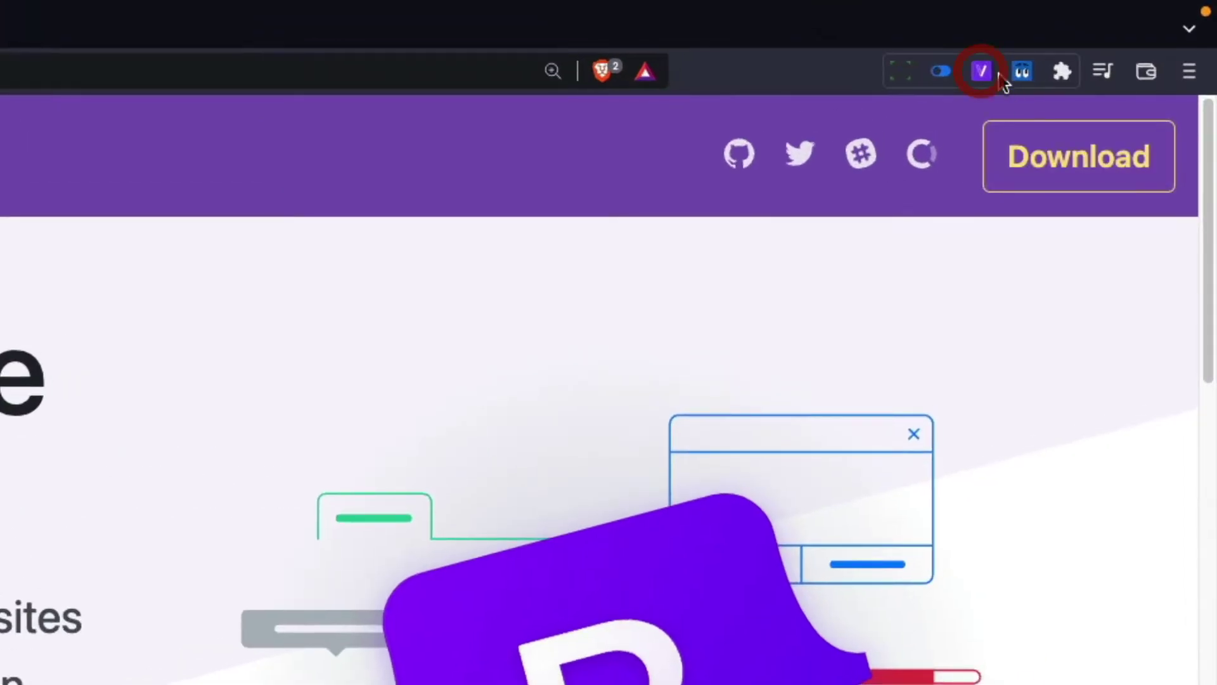
{"action": "left_click", "coordinate": [983, 71]}
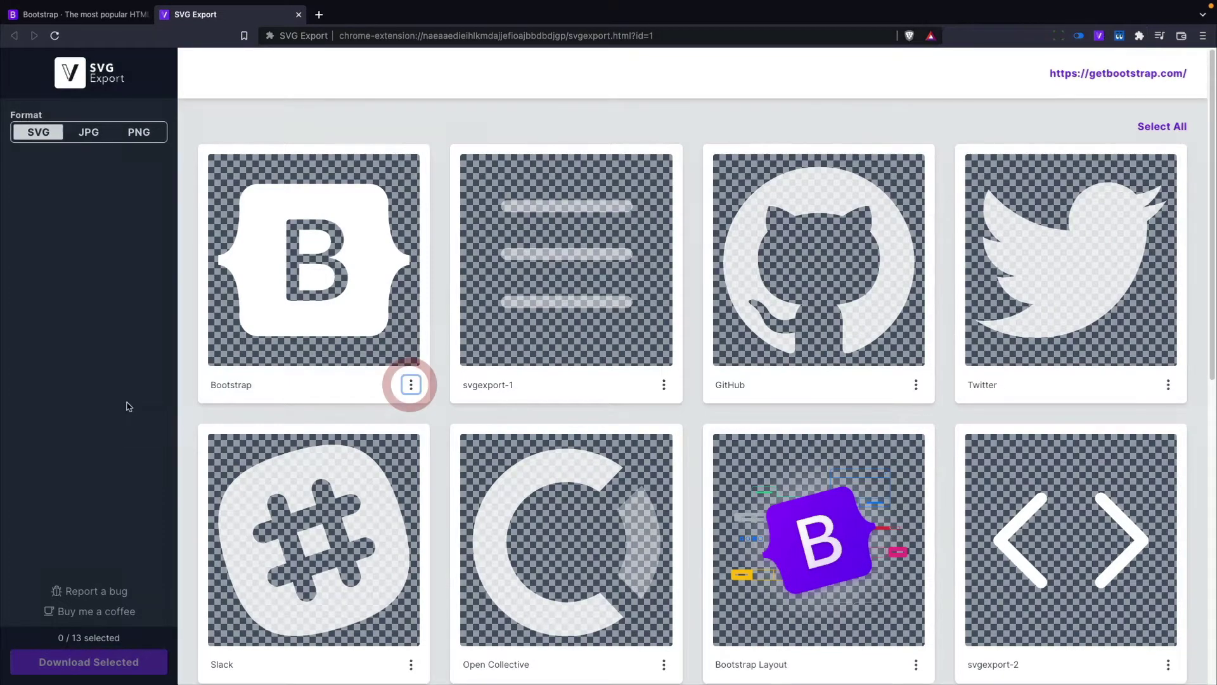
Step: Rename the Bootstrap icon 'Bootstrap White' and set its width to 600
{"action": "left_click", "coordinate": [410, 384]}
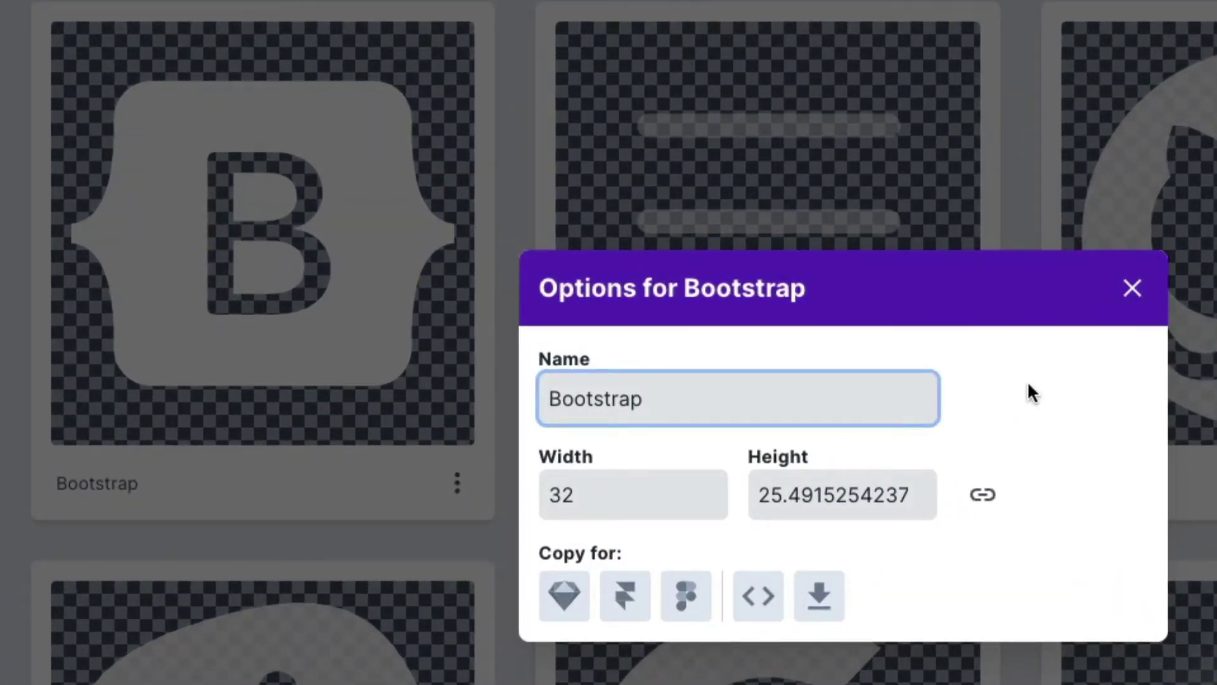
{"action": "type", "text": " Whil"}
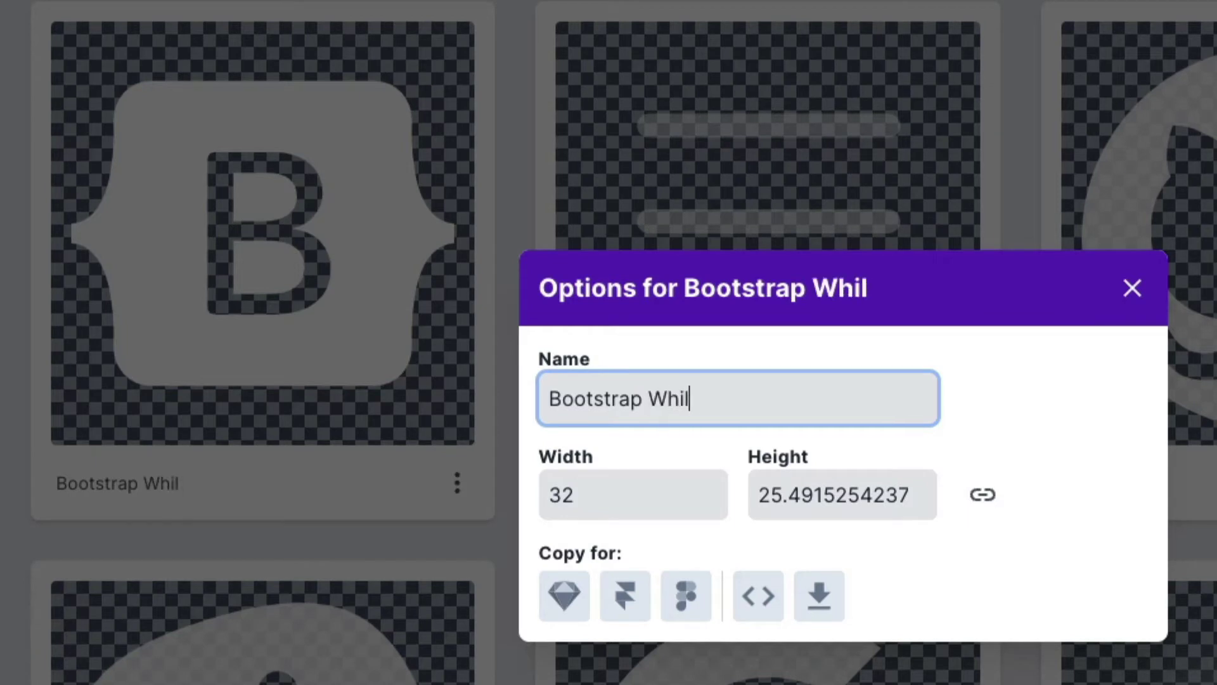
{"action": "key", "text": "BackSpace"}
{"action": "type", "text": "te"}
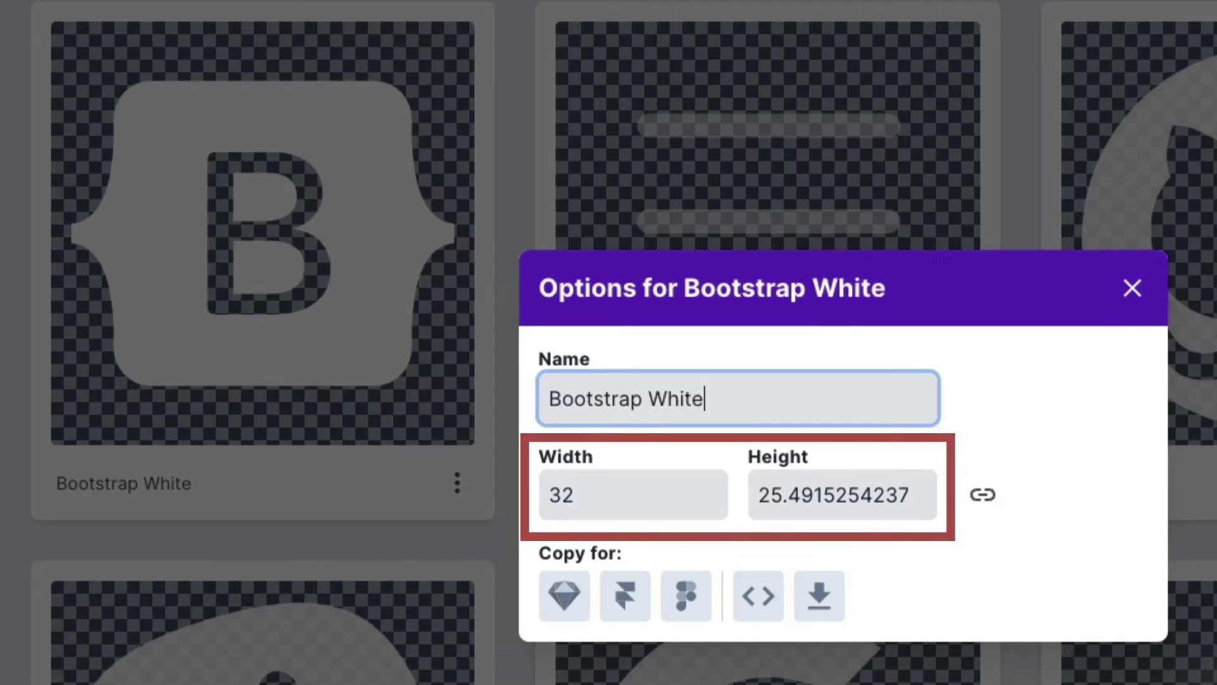
{"action": "double_click", "coordinate": [646, 489]}
{"action": "type", "text": "60"}
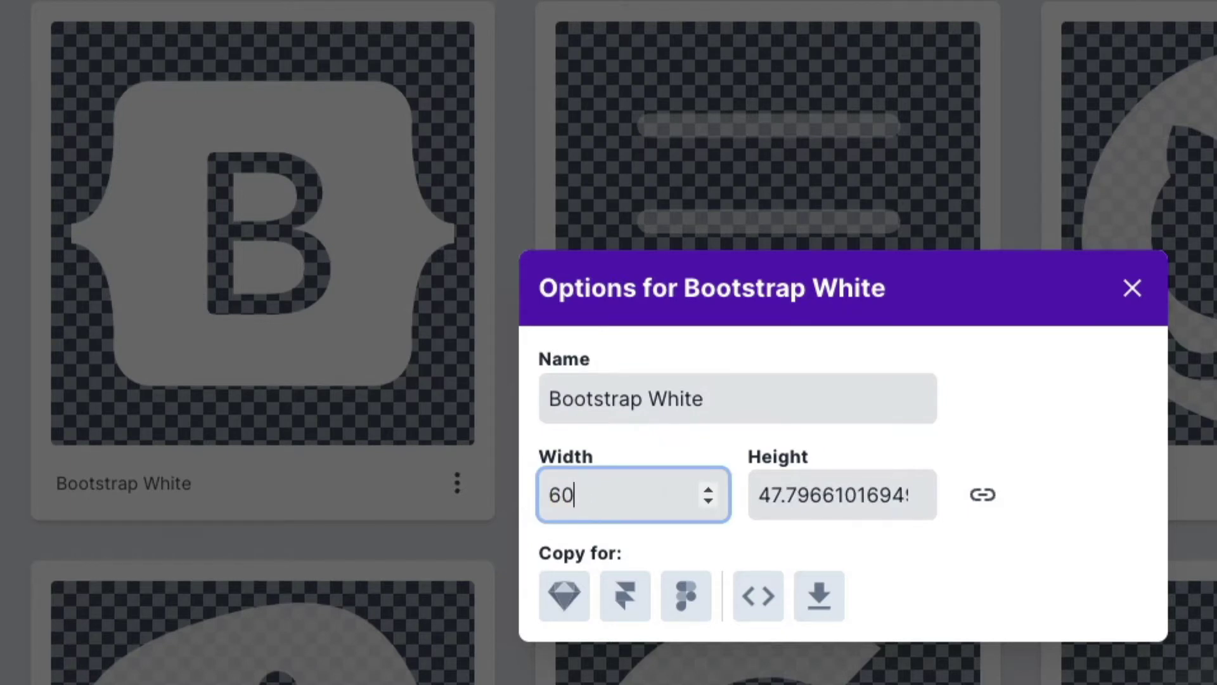
{"action": "type", "text": "0"}
{"action": "key", "text": "Tab"}
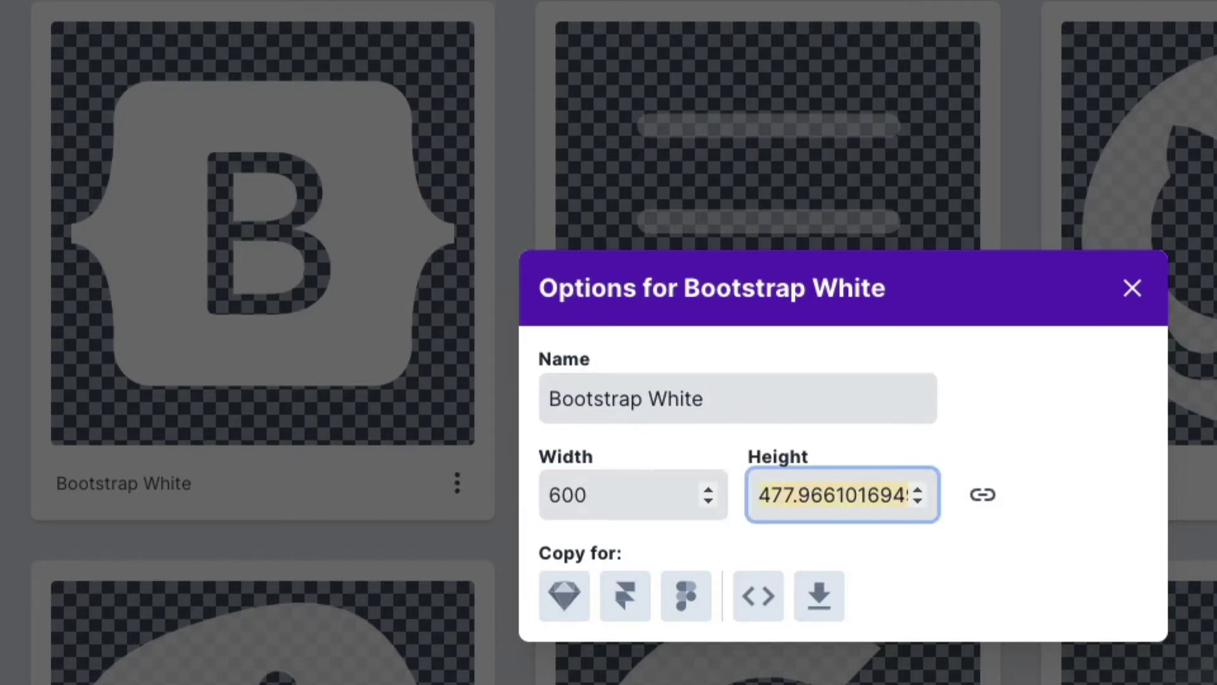
Step: Unlink Bootstrap White's proportions and set its height to 477
{"action": "left_click", "coordinate": [982, 494]}
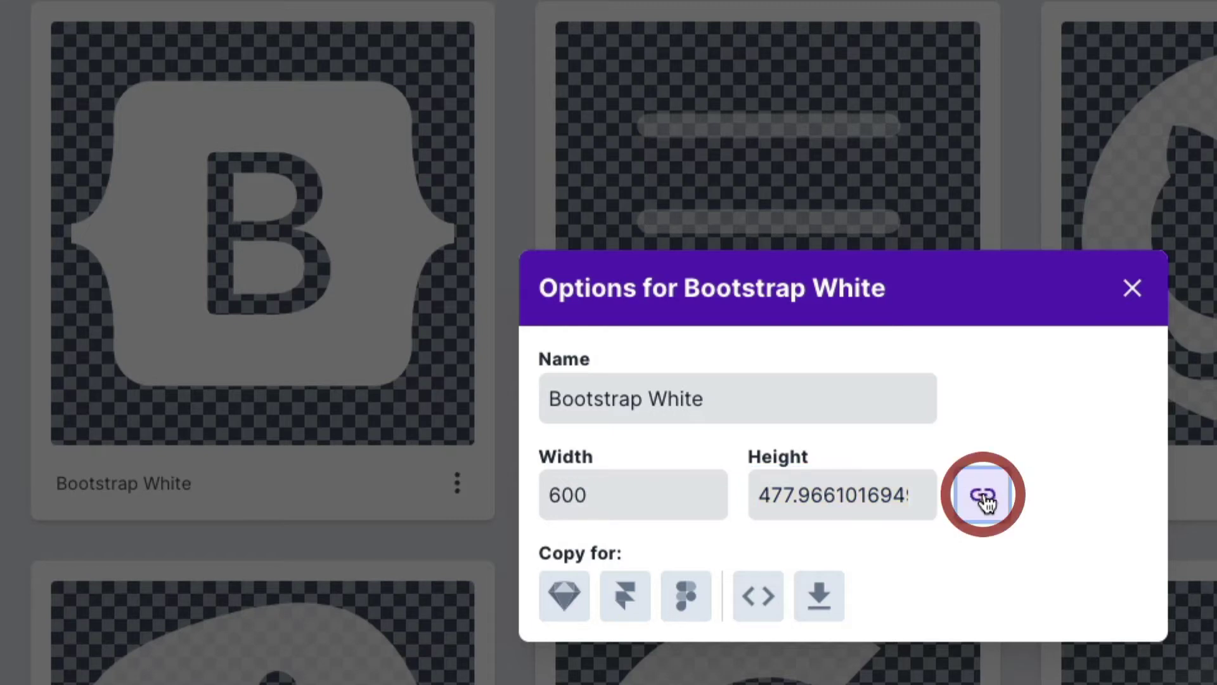
{"action": "double_click", "coordinate": [880, 508]}
{"action": "type", "text": "477"}
{"action": "key", "text": "Tab"}
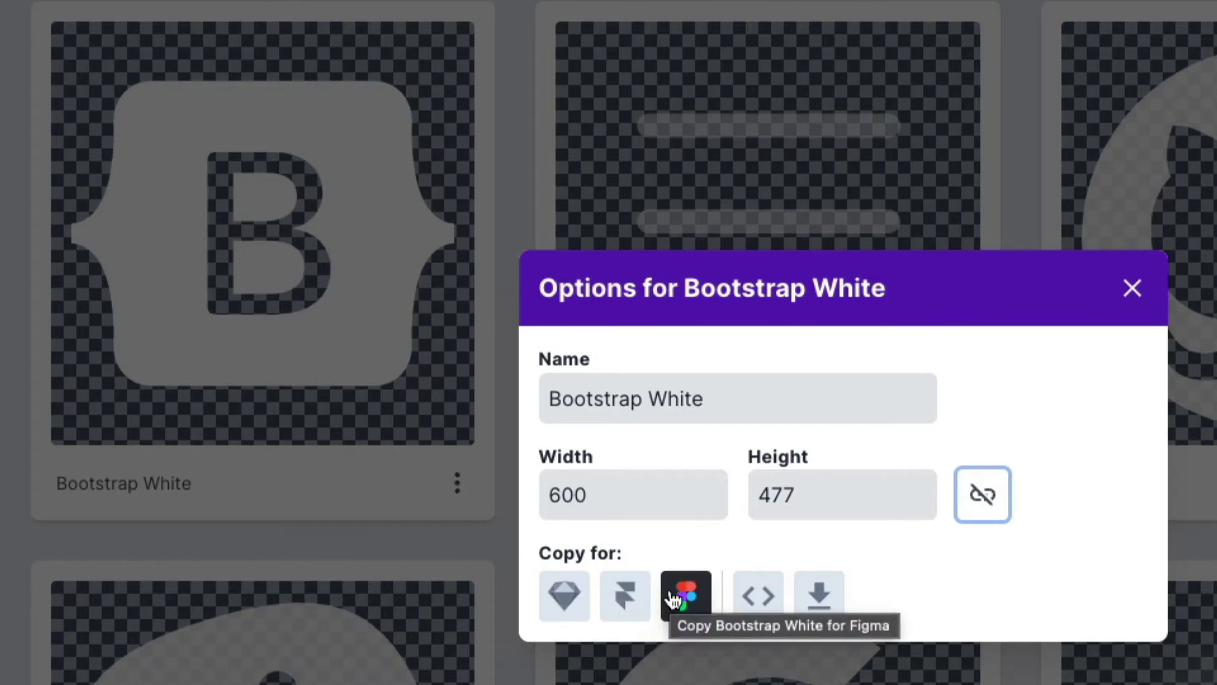
Step: Copy Bootstrap White as plain code and try downloading it individually
{"action": "left_click", "coordinate": [748, 595]}
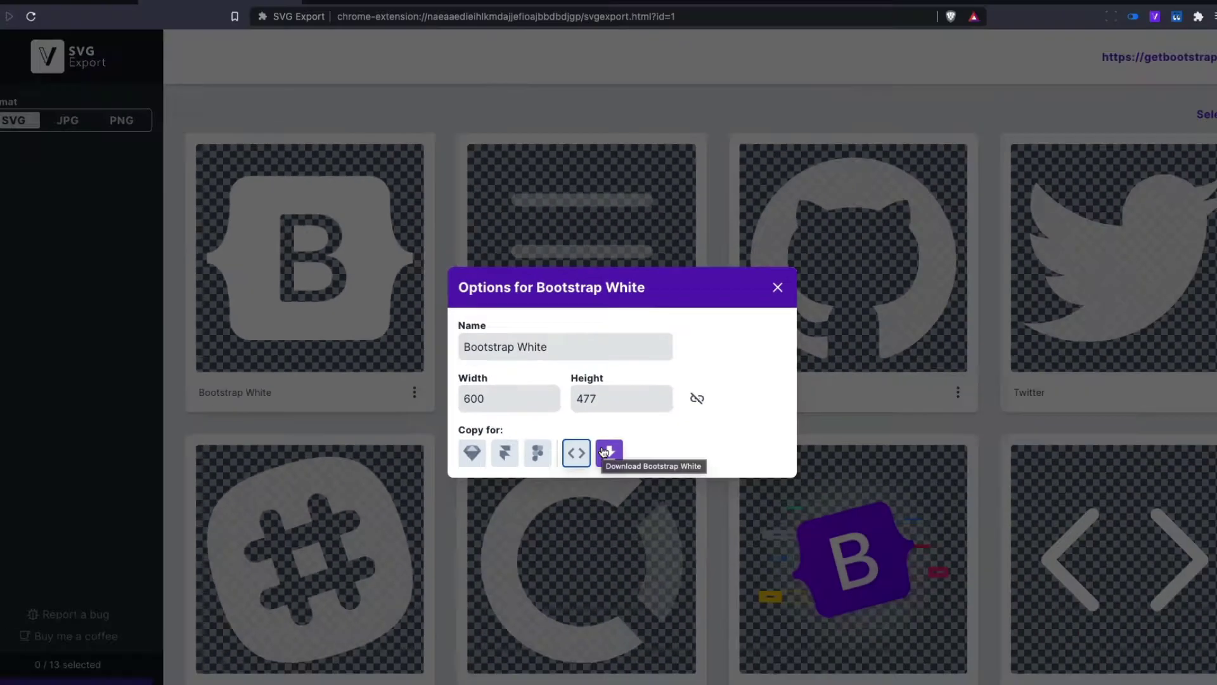
{"action": "left_click", "coordinate": [810, 594]}
{"action": "key", "text": "Return"}
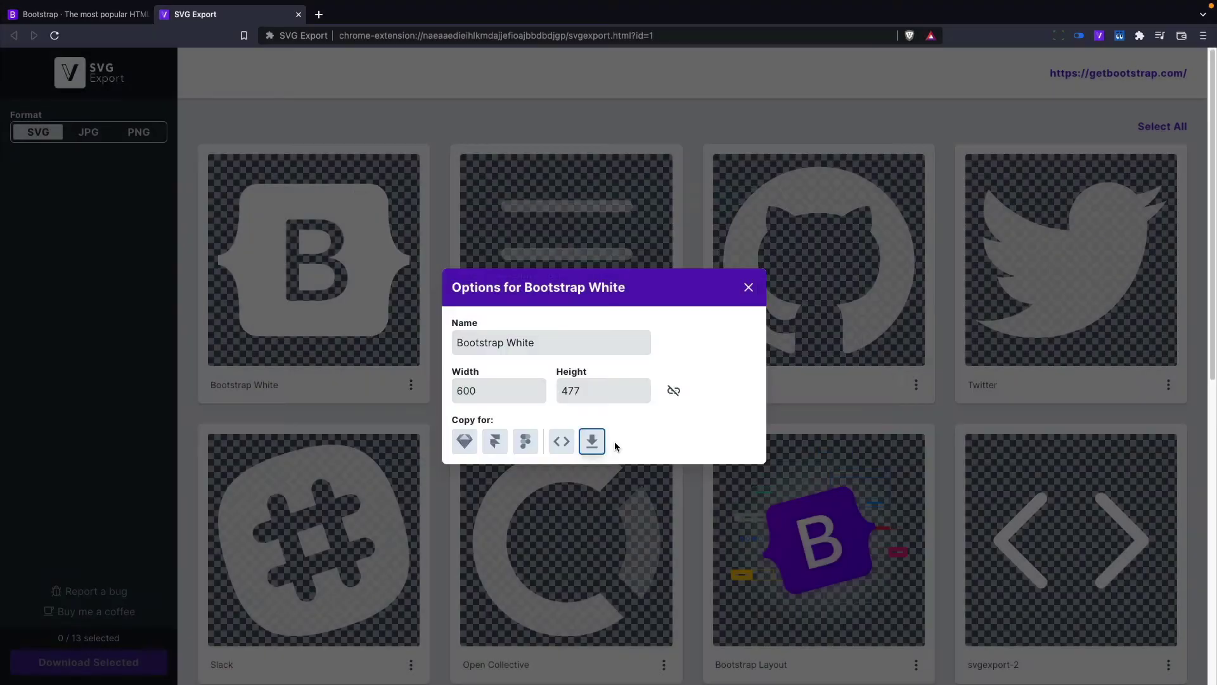
Step: Select Bootstrap White, GitHub, Twitter and Bootstrap Layout, with JPG as export format
{"action": "left_click", "coordinate": [749, 286]}
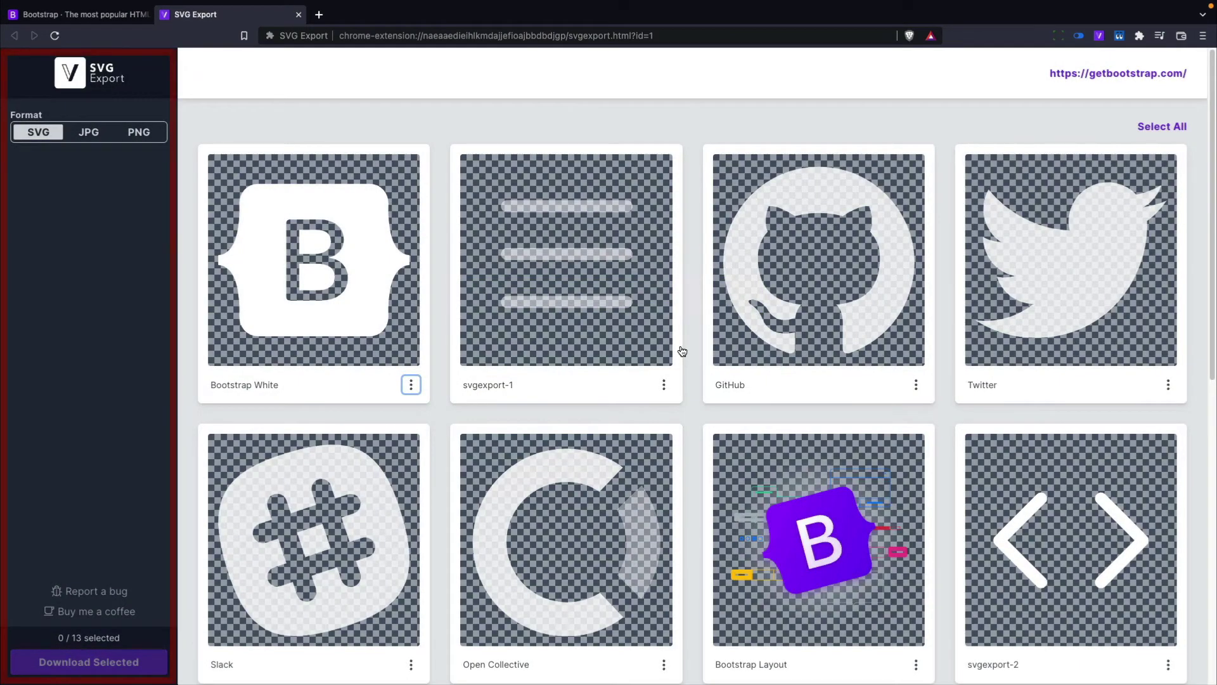
{"action": "left_click", "coordinate": [325, 306]}
{"action": "left_click", "coordinate": [760, 288]}
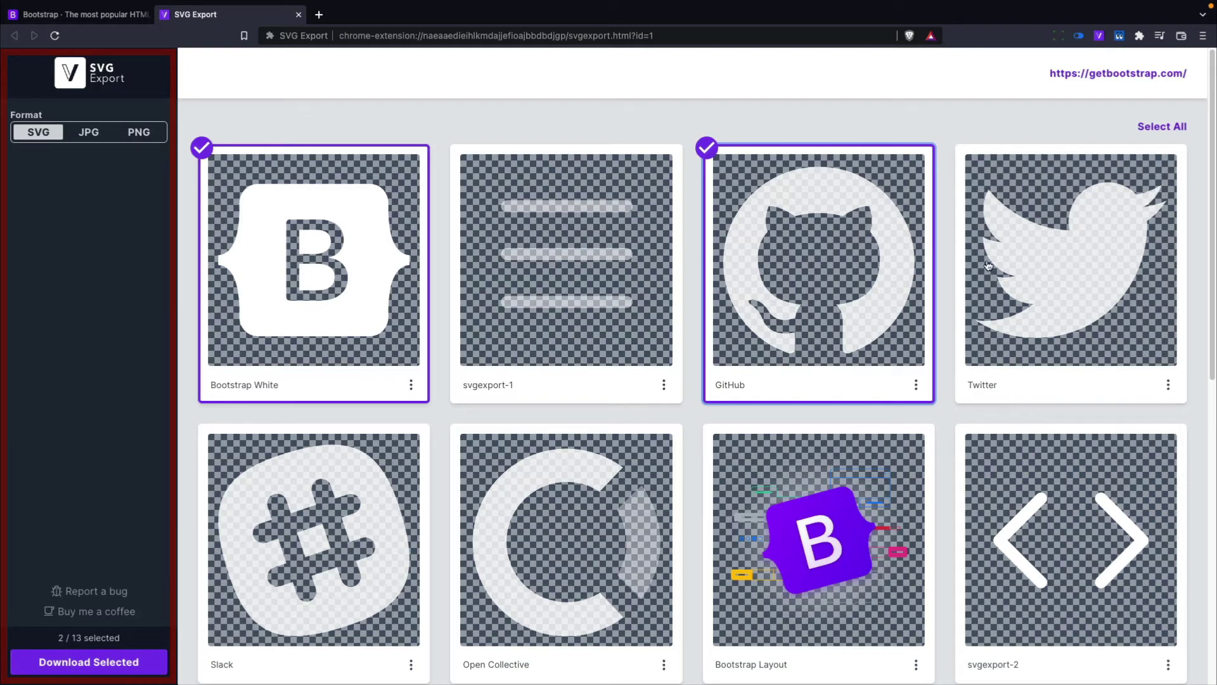
{"action": "left_click", "coordinate": [994, 266]}
{"action": "left_click", "coordinate": [880, 512]}
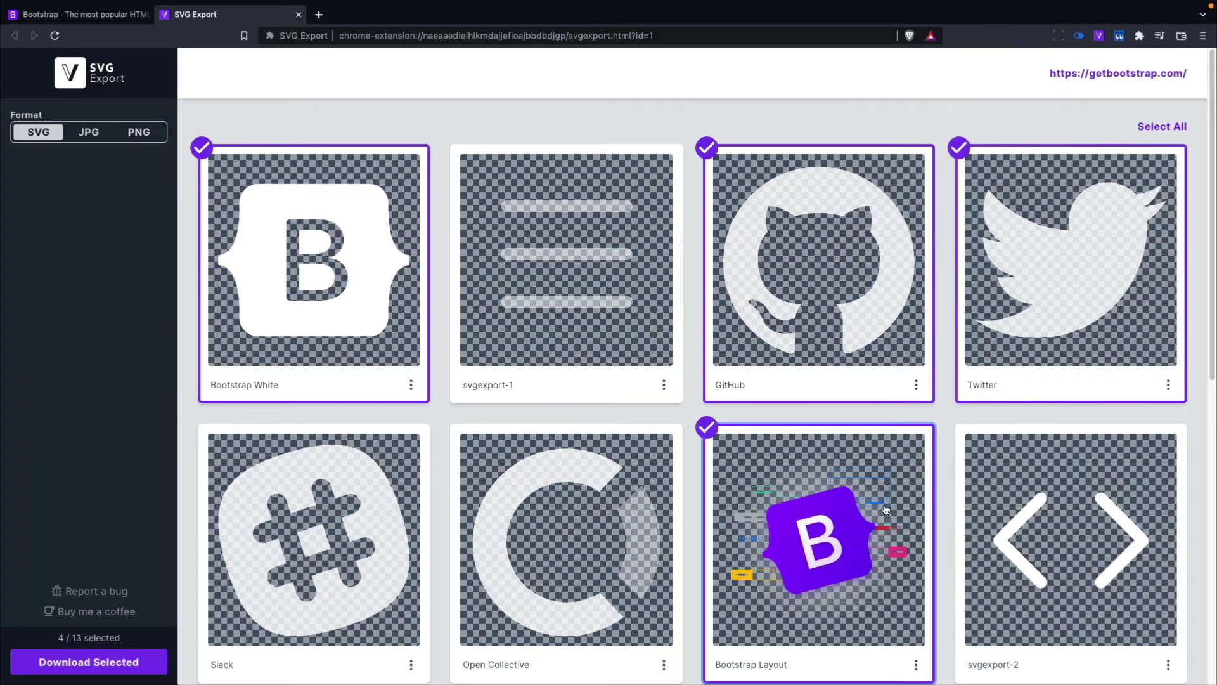
{"action": "left_click", "coordinate": [89, 133]}
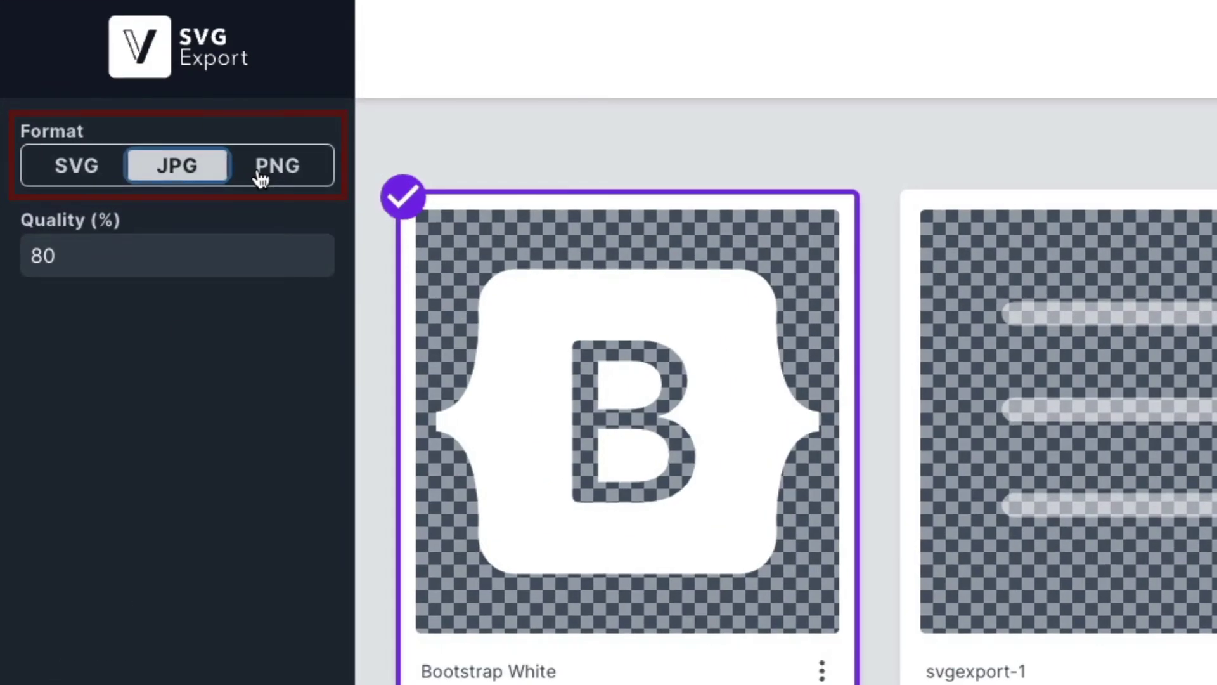
Step: Download the four selected icons as PNGs in svg-export.zip
{"action": "left_click", "coordinate": [261, 178]}
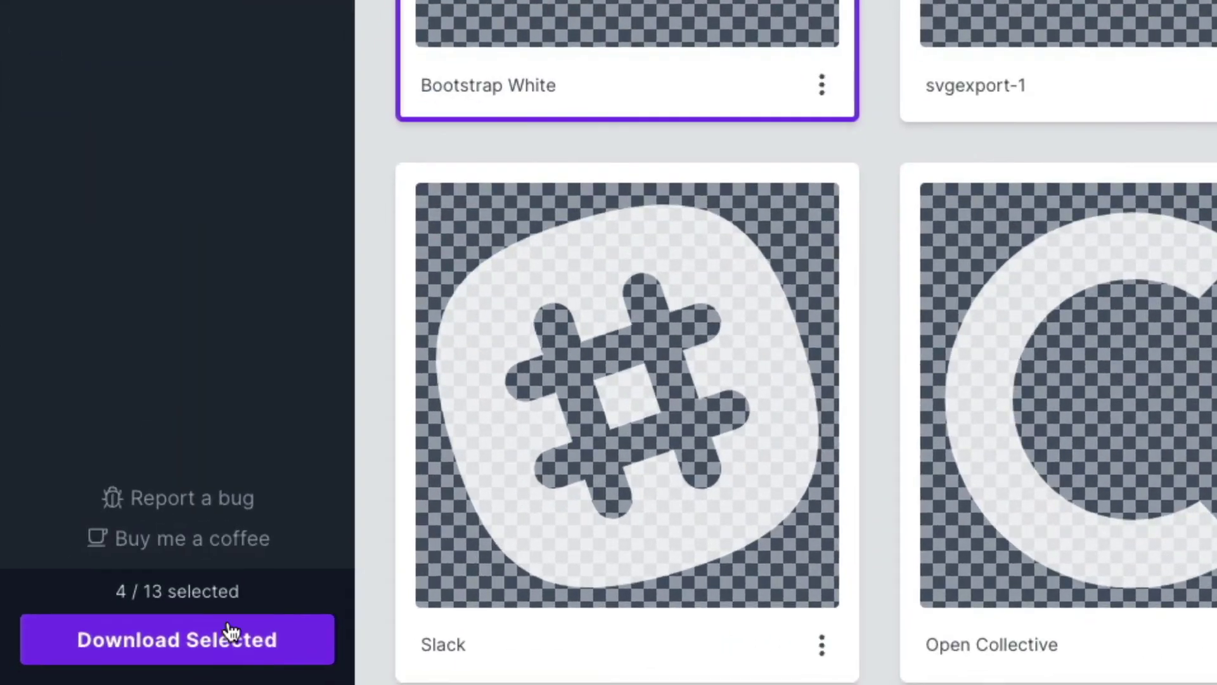
{"action": "left_click", "coordinate": [113, 658]}
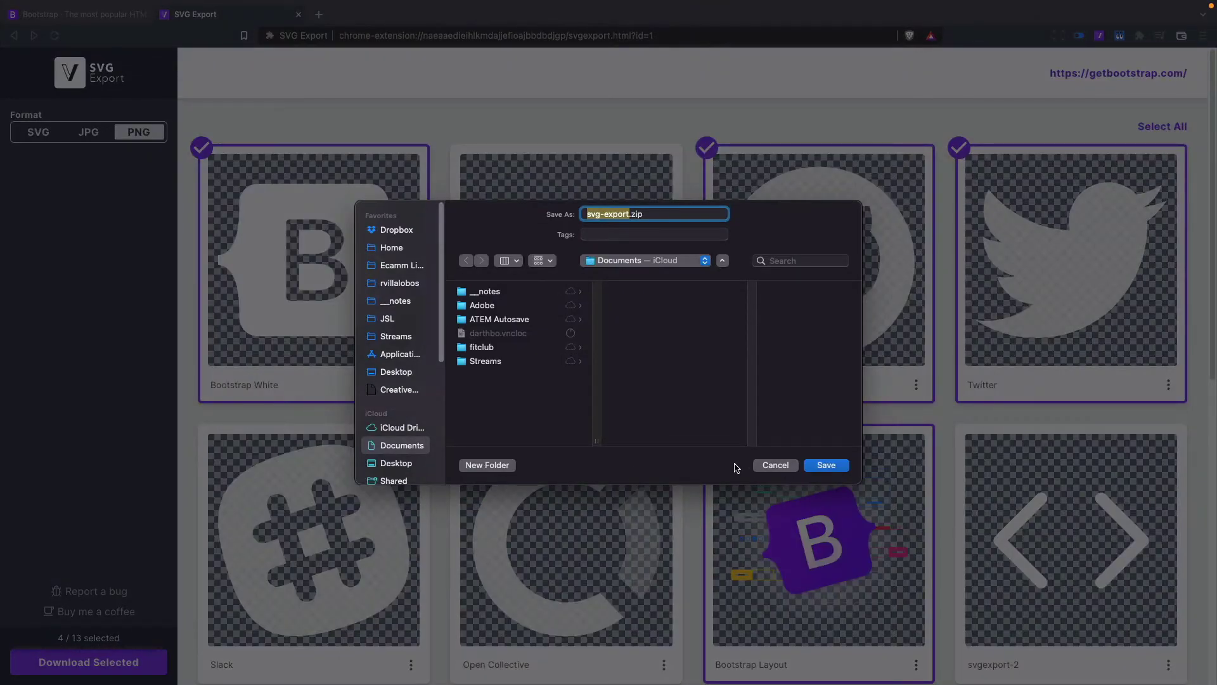
{"action": "left_click", "coordinate": [775, 465]}
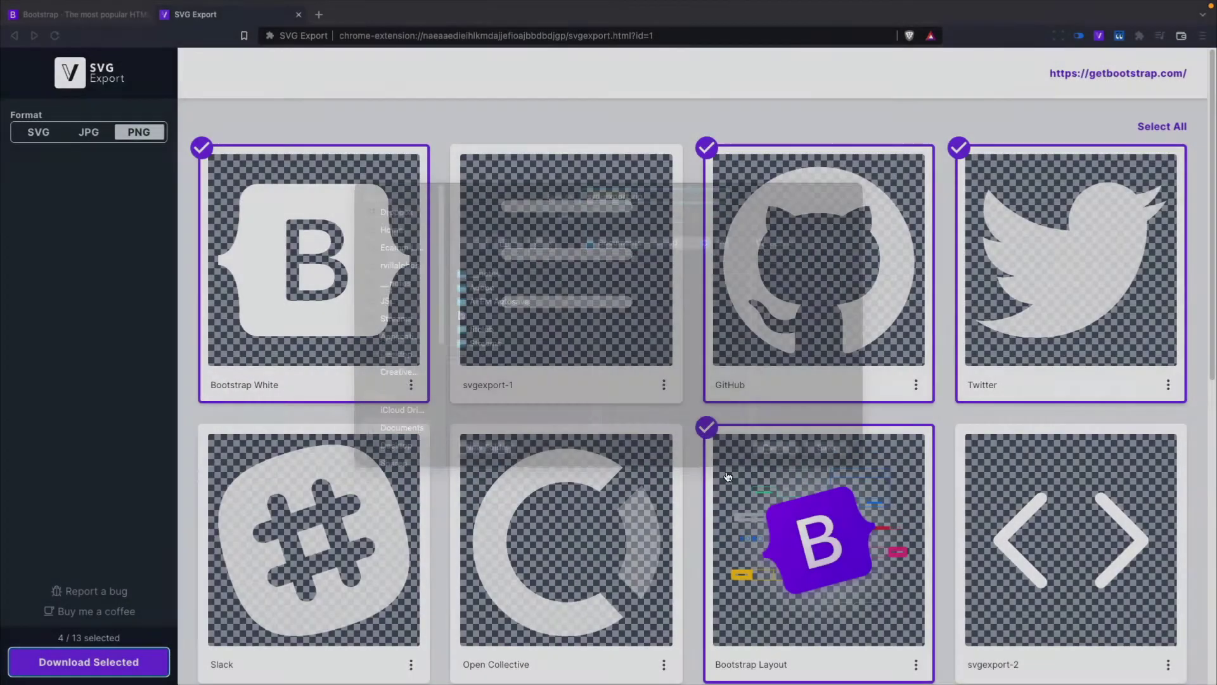